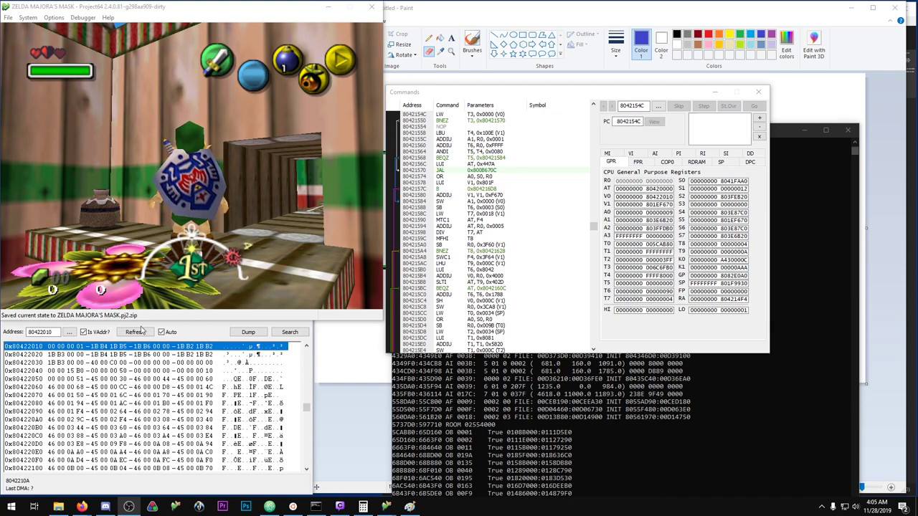
Bring the Spectrum actor log forward and select the 01 byte at 0x80422013 in memory.
{"action": "key", "text": "alt+Tab"}
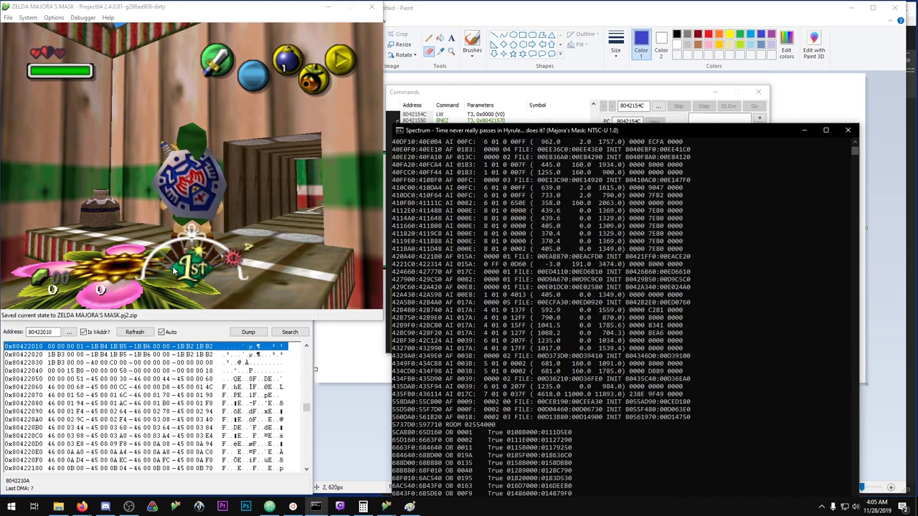
{"action": "left_click", "coordinate": [79, 347]}
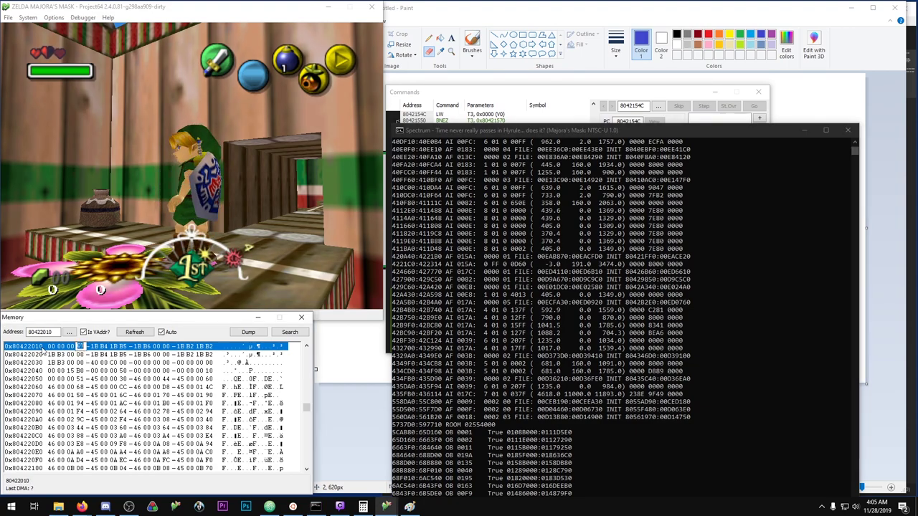
Set a read breakpoint on byte 0x80422013 and step execution to the JAL at 80421570.
{"action": "right_click", "coordinate": [79, 347]}
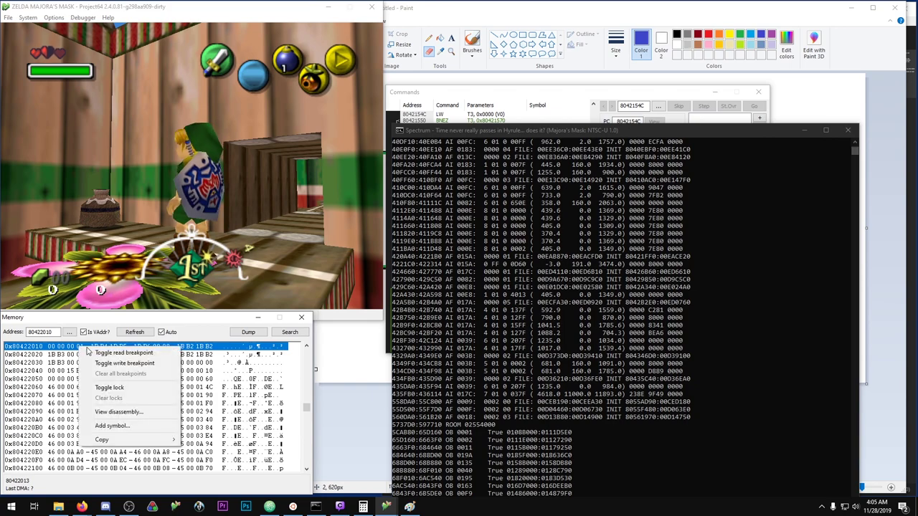
{"action": "left_click", "coordinate": [92, 353]}
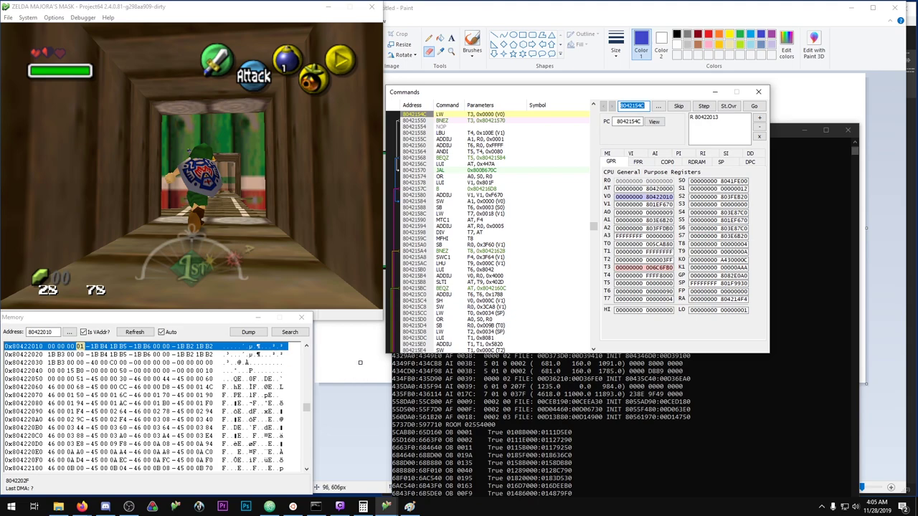
{"action": "left_click", "coordinate": [499, 221]}
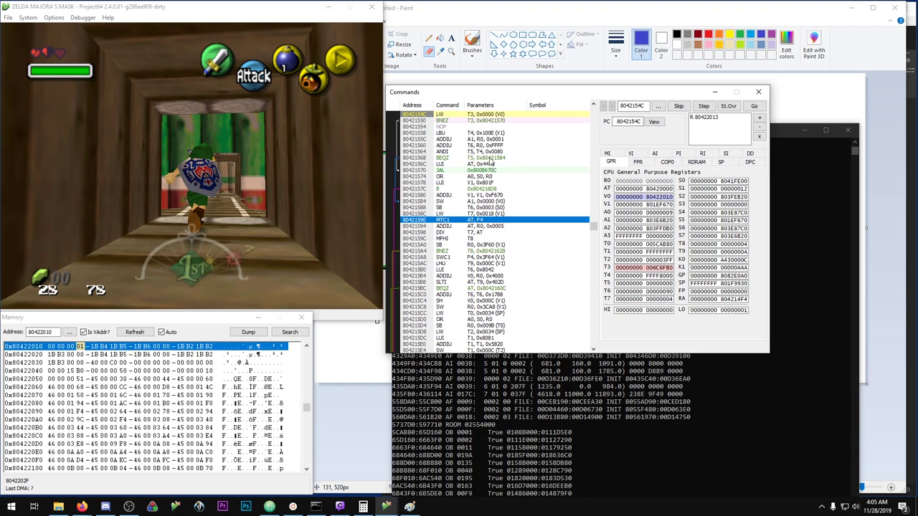
{"action": "left_click", "coordinate": [703, 105]}
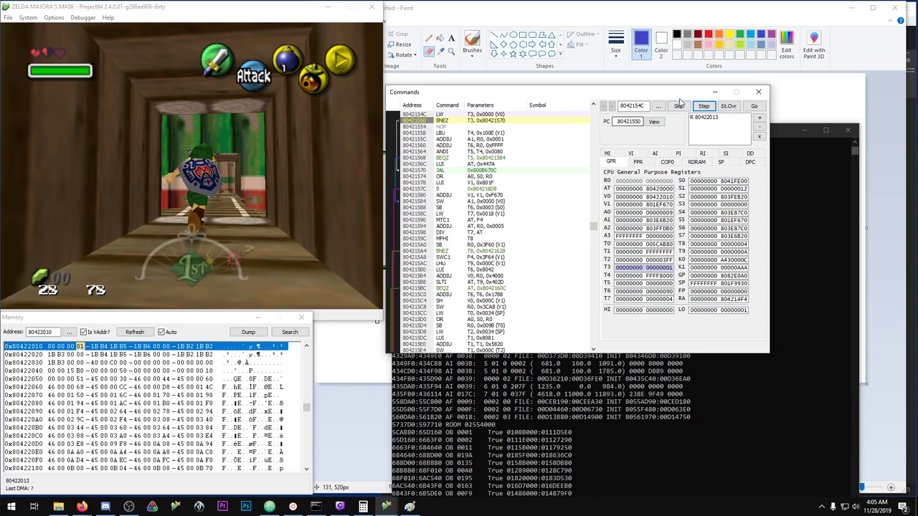
{"action": "left_click", "coordinate": [704, 106]}
{"action": "left_click", "coordinate": [703, 105]}
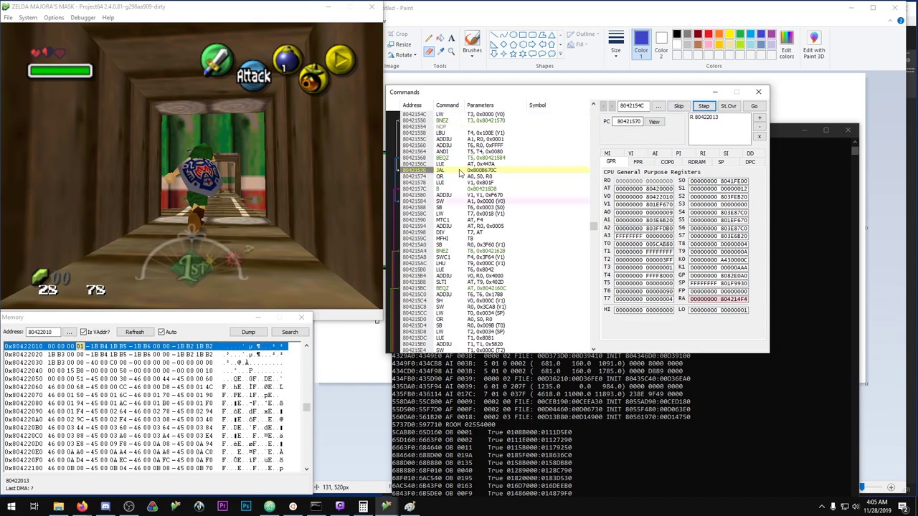
{"action": "left_click", "coordinate": [460, 171]}
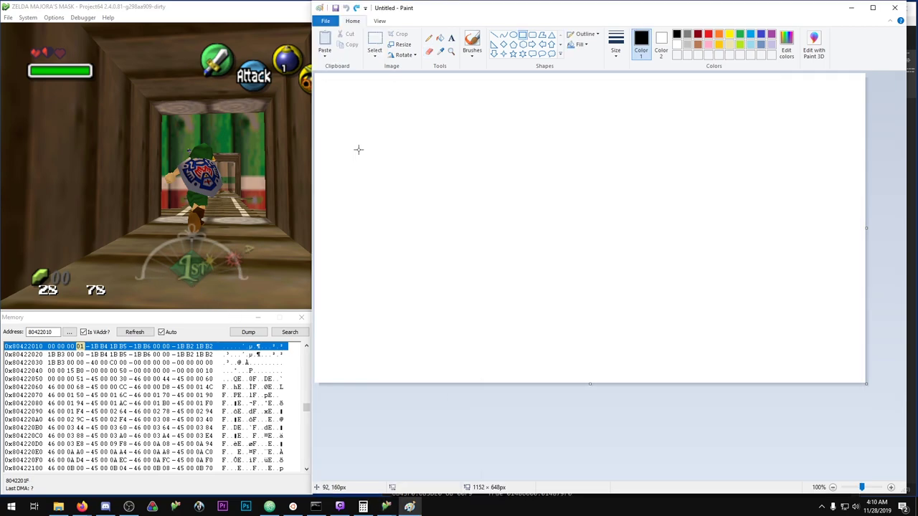
Draw a long black rectangle with a green box at its left end.
{"action": "mouse_move", "coordinate": [322, 158]}
{"action": "left_mouse_down"}
{"action": "mouse_move", "coordinate": [418, 205]}
{"action": "mouse_move", "coordinate": [847, 234]}
{"action": "left_mouse_up"}
{"action": "left_click", "coordinate": [638, 356]}
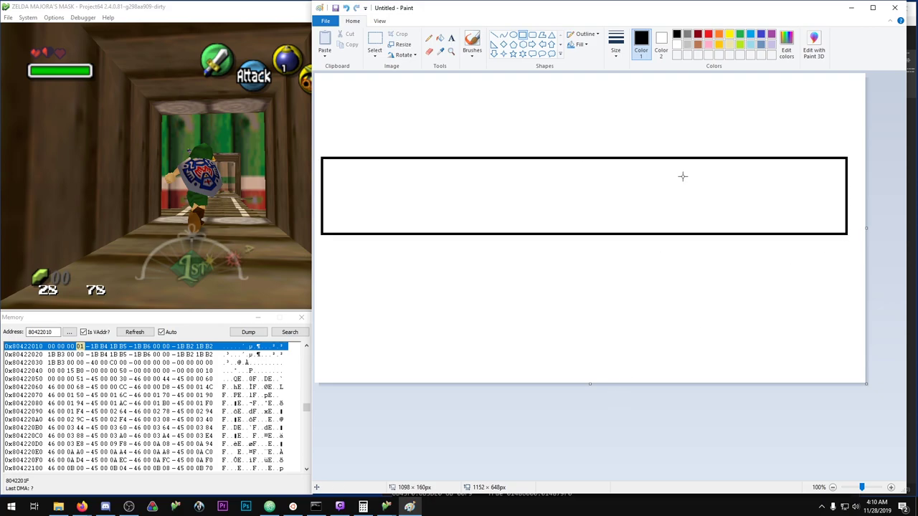
{"action": "left_click", "coordinate": [739, 34]}
{"action": "left_click_drag", "start_coordinate": [322, 158], "coordinate": [415, 232]}
{"action": "left_click", "coordinate": [567, 426]}
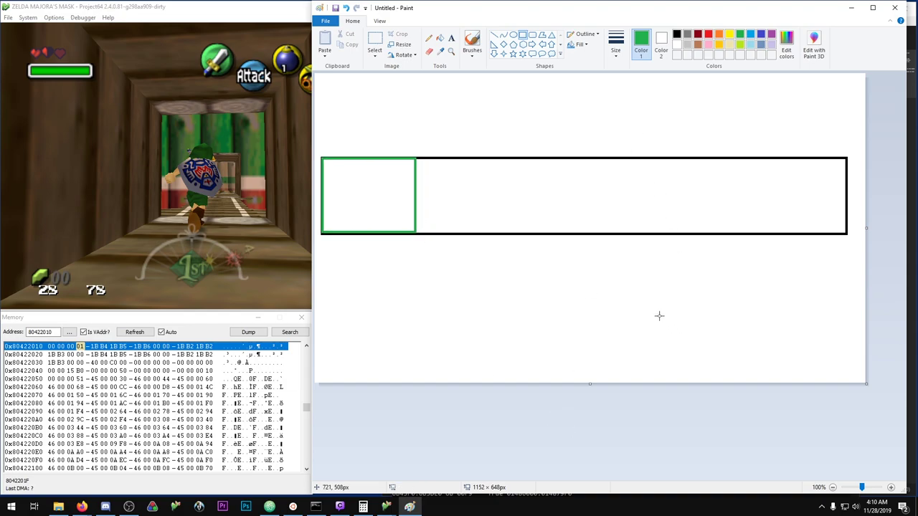
Add a narrow full-height orange box midway inside the black box, undoing stray orange attempts.
{"action": "left_click", "coordinate": [719, 34]}
{"action": "left_click_drag", "start_coordinate": [492, 159], "coordinate": [528, 206]}
{"action": "left_click_drag", "start_coordinate": [546, 176], "coordinate": [572, 209]}
{"action": "left_click_drag", "start_coordinate": [607, 175], "coordinate": [620, 190]}
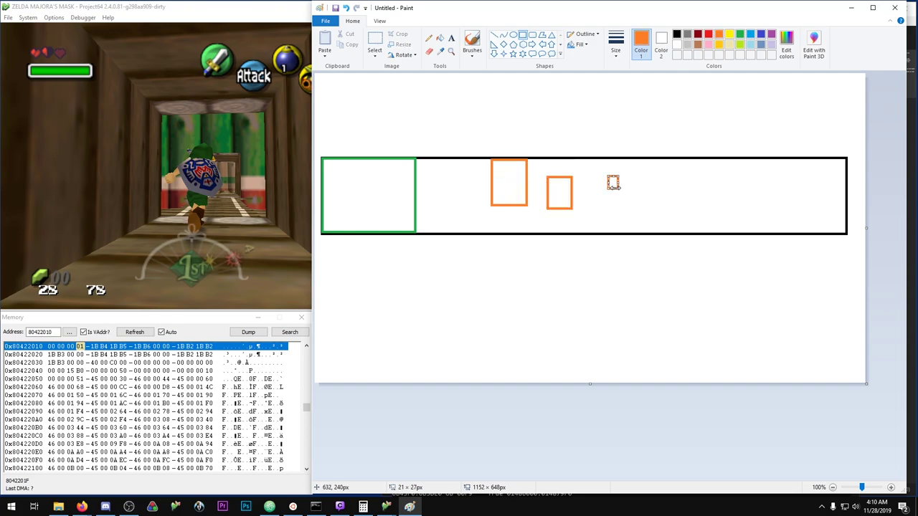
{"action": "key", "text": "ctrl+z"}
{"action": "key", "text": "ctrl+z"}
{"action": "key", "text": "ctrl+z"}
{"action": "left_click_drag", "start_coordinate": [568, 158], "coordinate": [594, 233]}
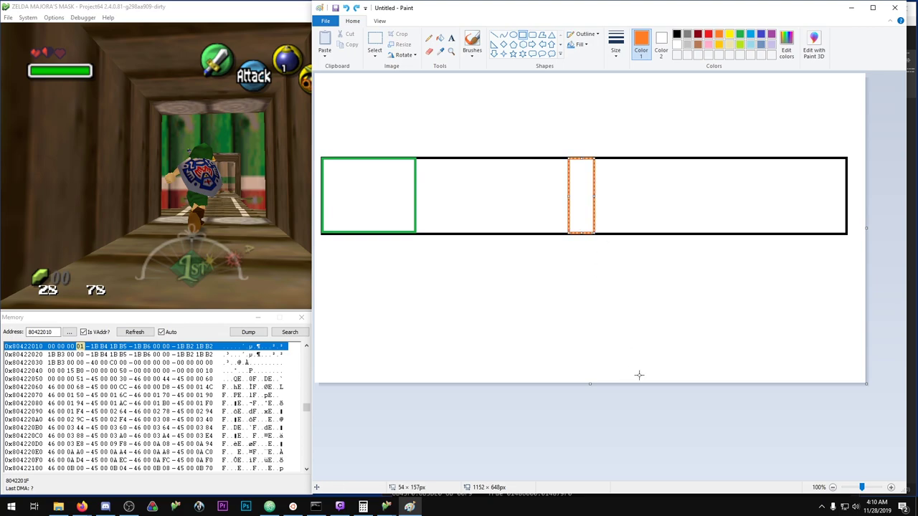
{"action": "left_click", "coordinate": [740, 34]}
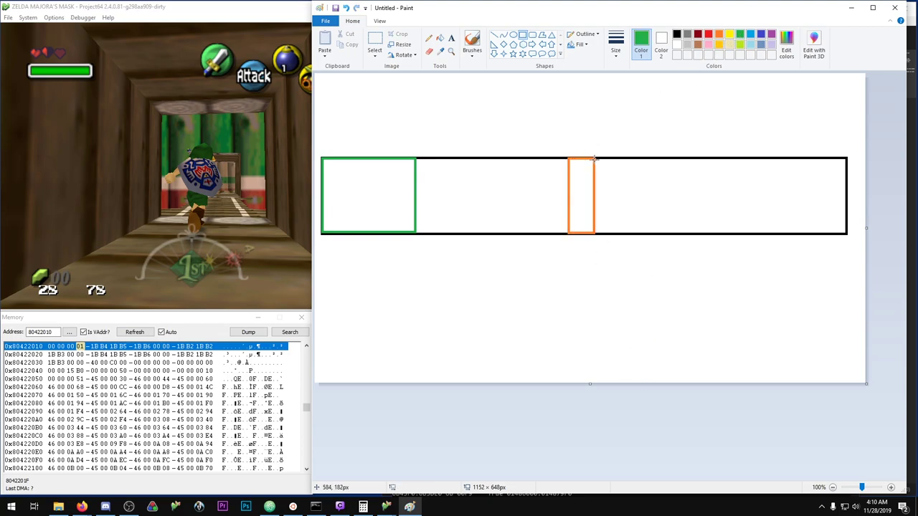
Undo the stray green box and draw a narrow red box right of the orange one.
{"action": "left_click_drag", "start_coordinate": [594, 156], "coordinate": [618, 233]}
{"action": "key", "text": "ctrl+z"}
{"action": "left_click", "coordinate": [708, 34]}
{"action": "left_click_drag", "start_coordinate": [595, 158], "coordinate": [619, 234]}
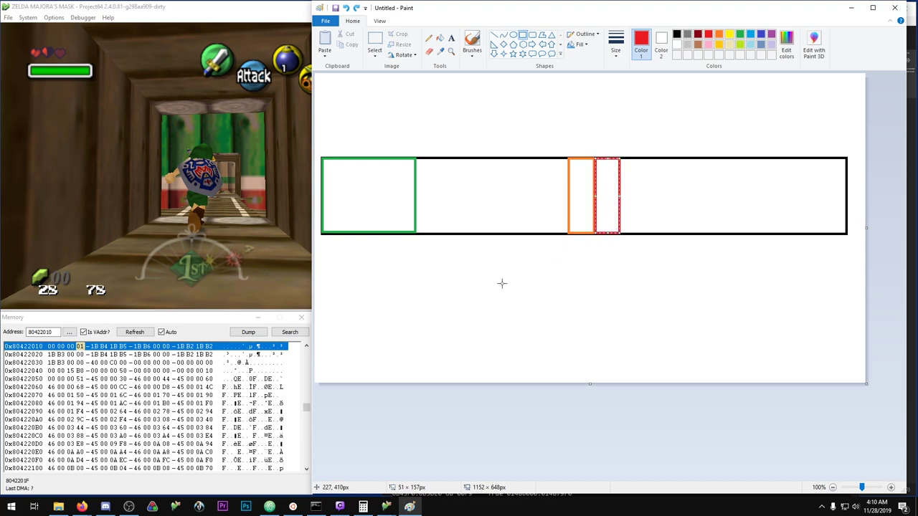
{"action": "left_click", "coordinate": [602, 400]}
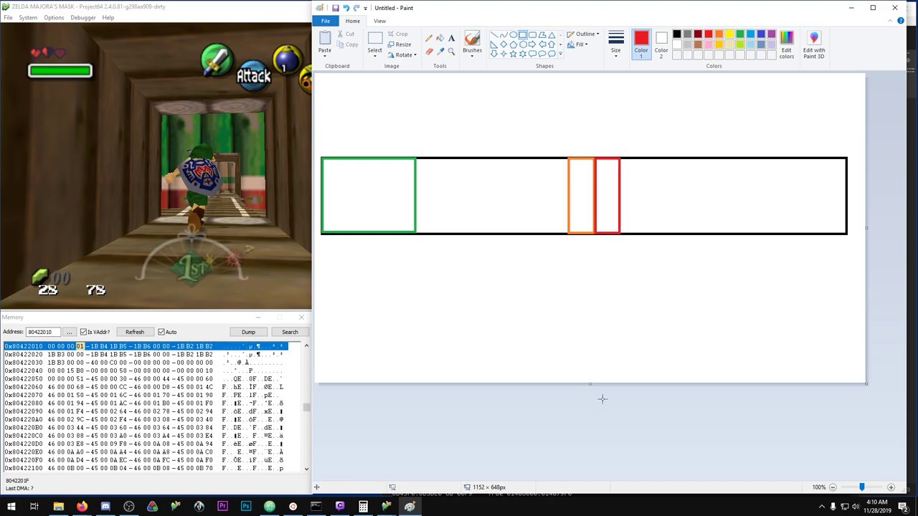
Draw yellow, blue and purple narrow boxes successively left of the orange box.
{"action": "left_click", "coordinate": [730, 35]}
{"action": "left_click_drag", "start_coordinate": [544, 158], "coordinate": [566, 233]}
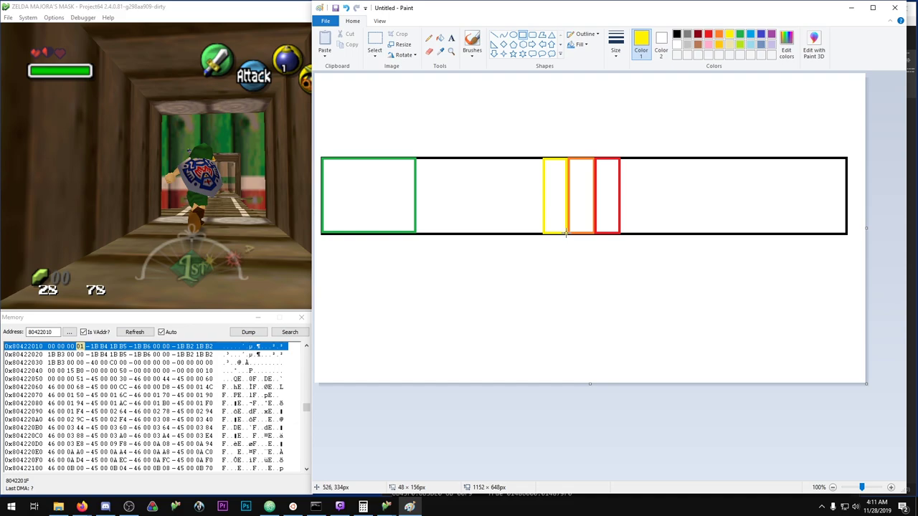
{"action": "left_click", "coordinate": [750, 35]}
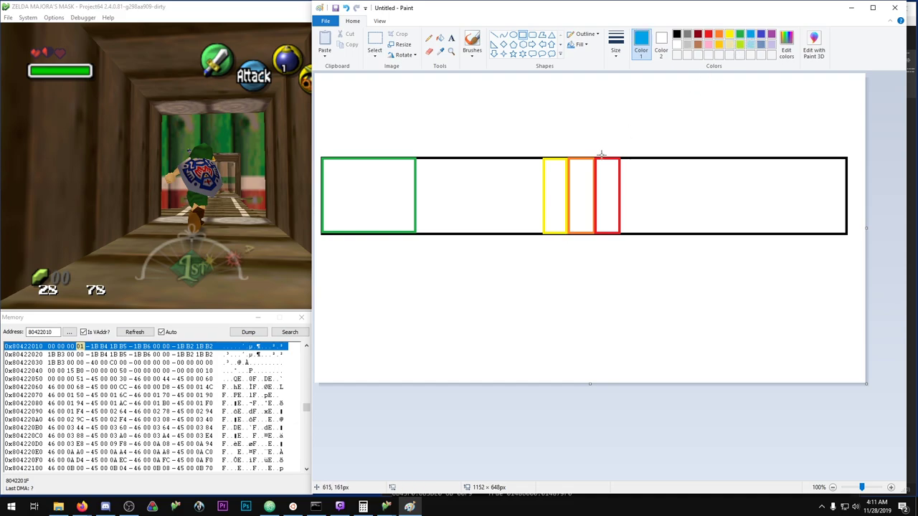
{"action": "left_click_drag", "start_coordinate": [544, 157], "coordinate": [514, 234]}
{"action": "left_click", "coordinate": [773, 36]}
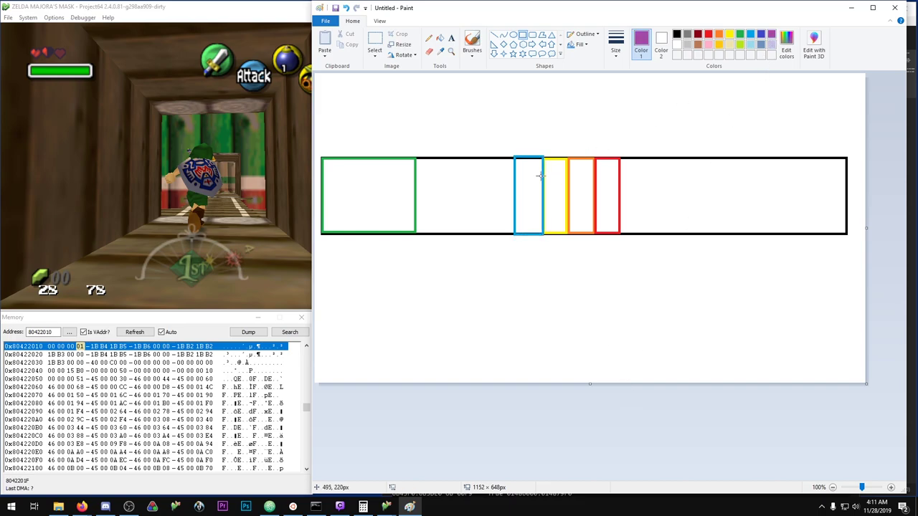
{"action": "left_click_drag", "start_coordinate": [511, 157], "coordinate": [477, 234]}
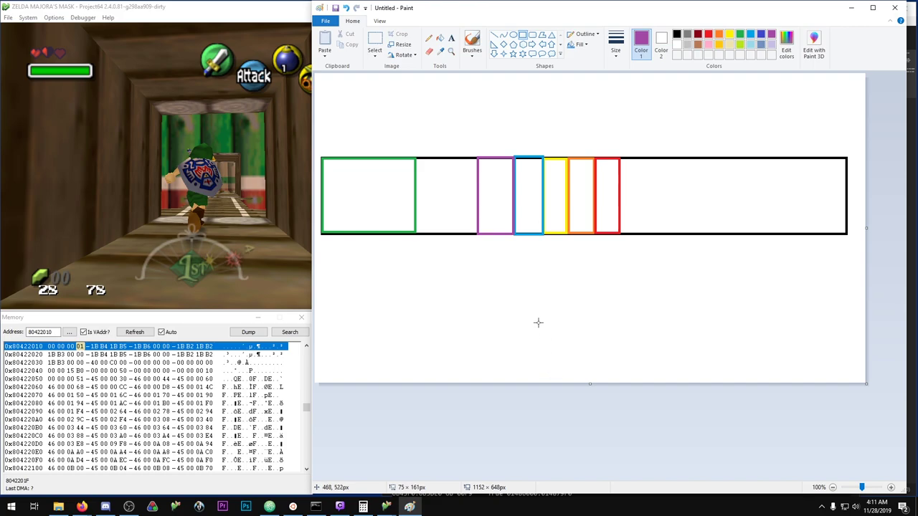
Draw a short red vertical line as a tick inside the orange box.
{"action": "left_click", "coordinate": [495, 35]}
{"action": "left_click", "coordinate": [708, 35]}
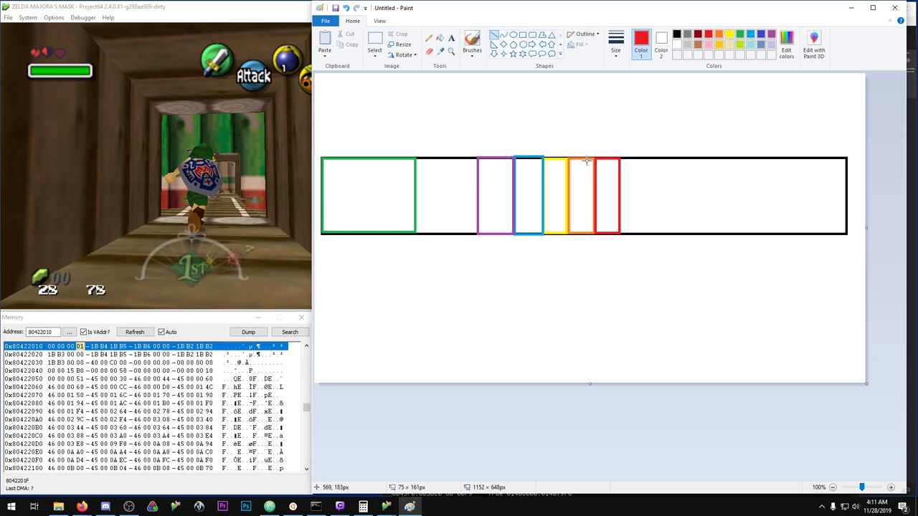
{"action": "left_click_drag", "start_coordinate": [587, 160], "coordinate": [586, 171]}
{"action": "left_click", "coordinate": [77, 350]}
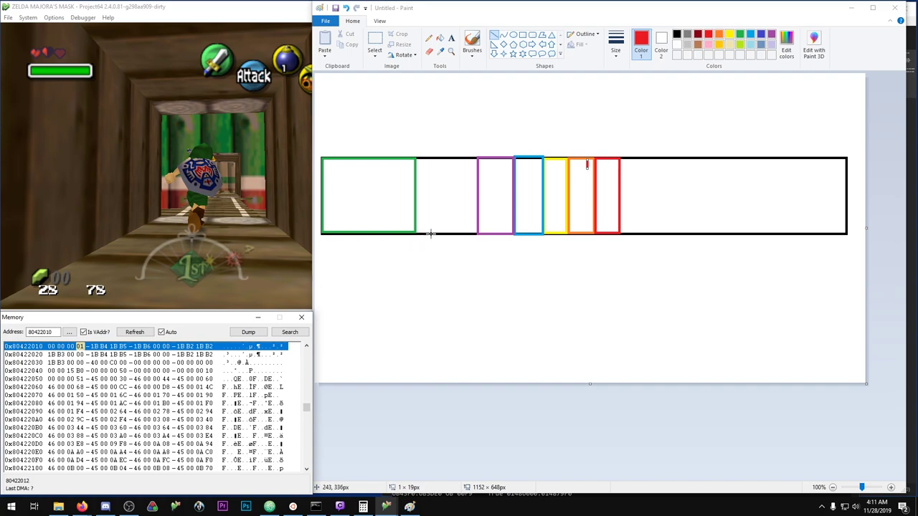
{"action": "left_click", "coordinate": [564, 352]}
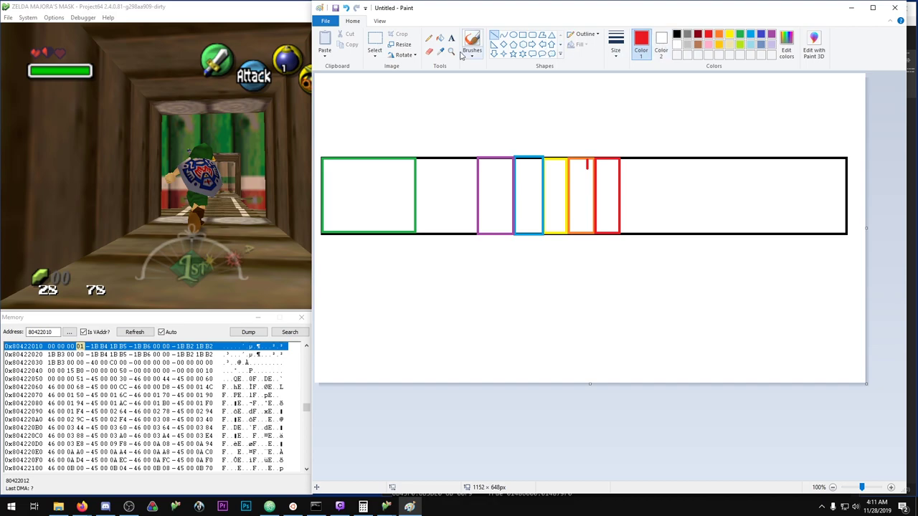
Erase the yellow box and its outline with the Eraser, leaving a gap.
{"action": "left_click", "coordinate": [429, 51]}
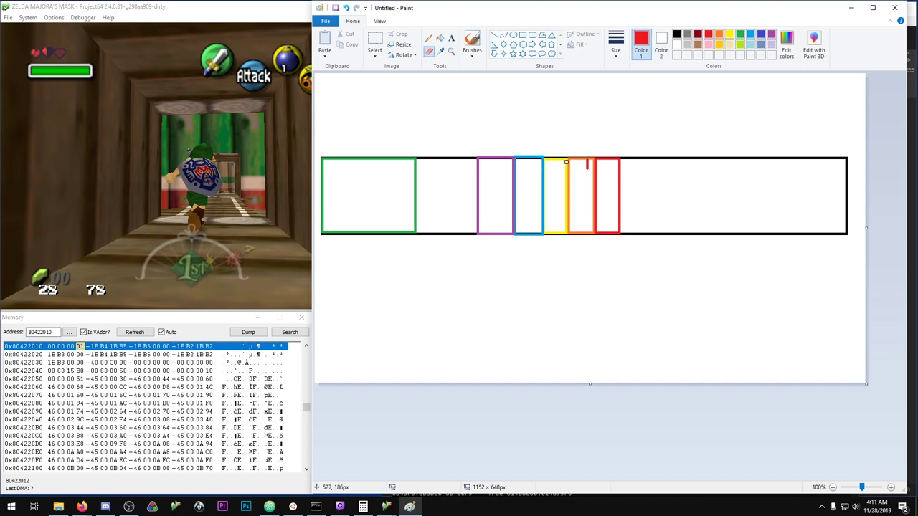
{"action": "mouse_move", "coordinate": [566, 163]}
{"action": "left_mouse_down"}
{"action": "mouse_move", "coordinate": [565, 227]}
{"action": "mouse_move", "coordinate": [546, 233]}
{"action": "mouse_move", "coordinate": [545, 166]}
{"action": "mouse_move", "coordinate": [564, 159]}
{"action": "left_mouse_up"}
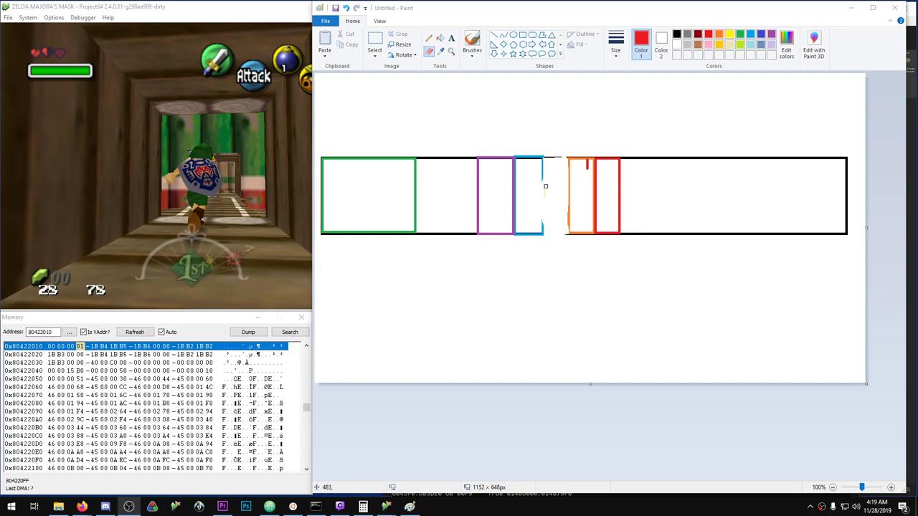
Bring the Spectrum console forward, nudge it up, and highlight rows 4221C0, 4119E0–411BA0 and 424660.
{"action": "left_click", "coordinate": [319, 508]}
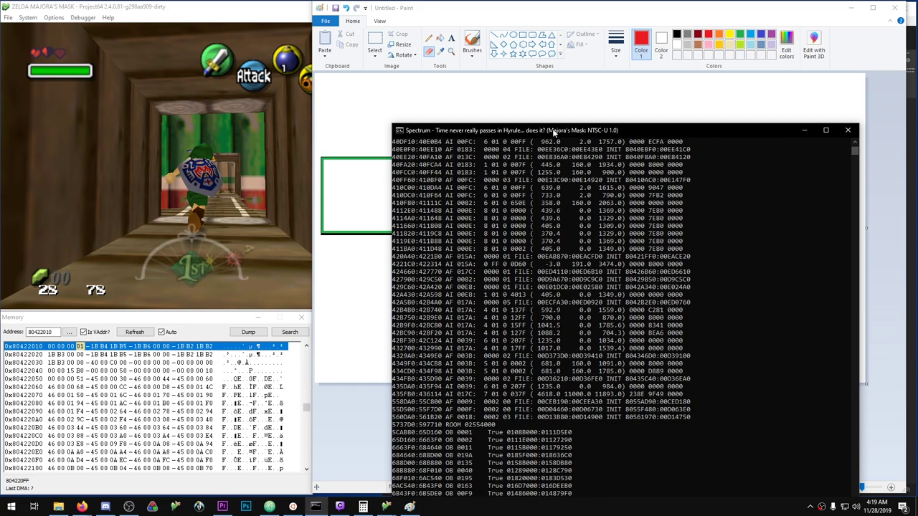
{"action": "left_click_drag", "start_coordinate": [554, 132], "coordinate": [558, 106]}
{"action": "left_click", "coordinate": [464, 241]}
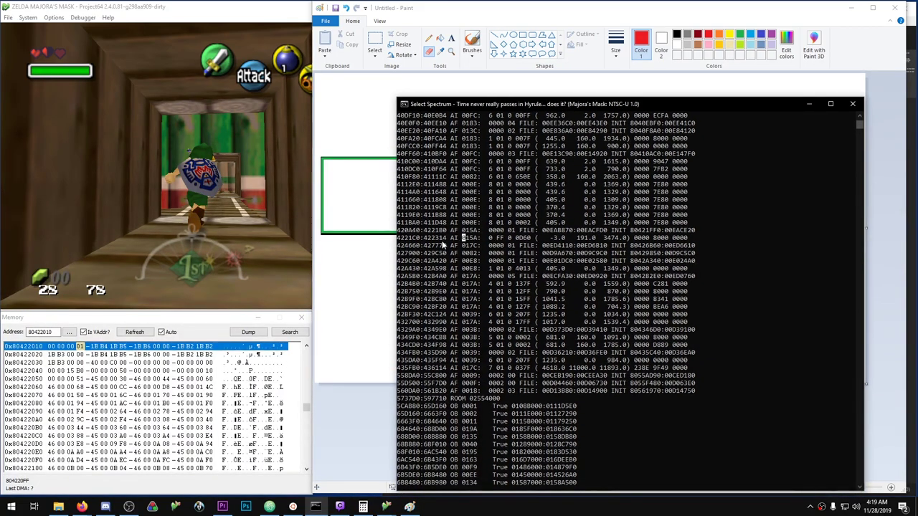
{"action": "left_click_drag", "start_coordinate": [399, 237], "coordinate": [450, 239]}
{"action": "left_click_drag", "start_coordinate": [399, 224], "coordinate": [688, 224]}
{"action": "left_click", "coordinate": [631, 253]}
{"action": "left_click_drag", "start_coordinate": [410, 245], "coordinate": [543, 248]}
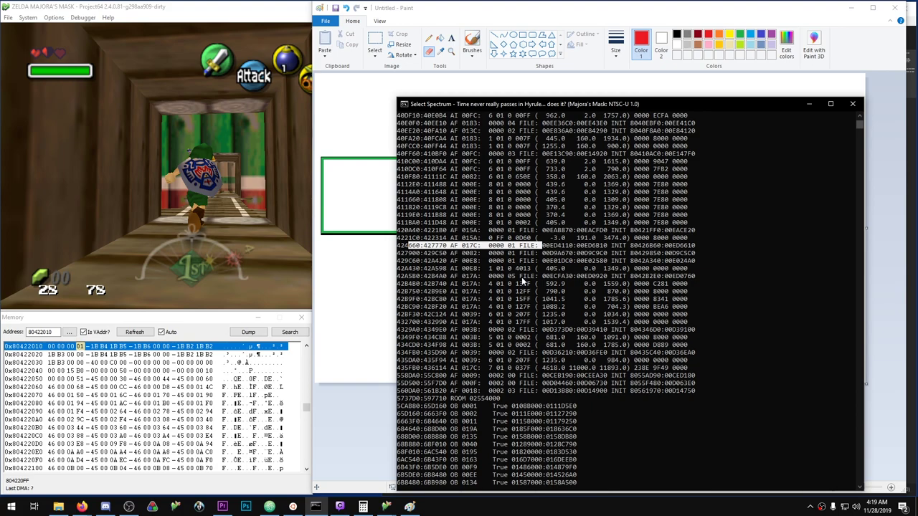
{"action": "left_click", "coordinate": [521, 276]}
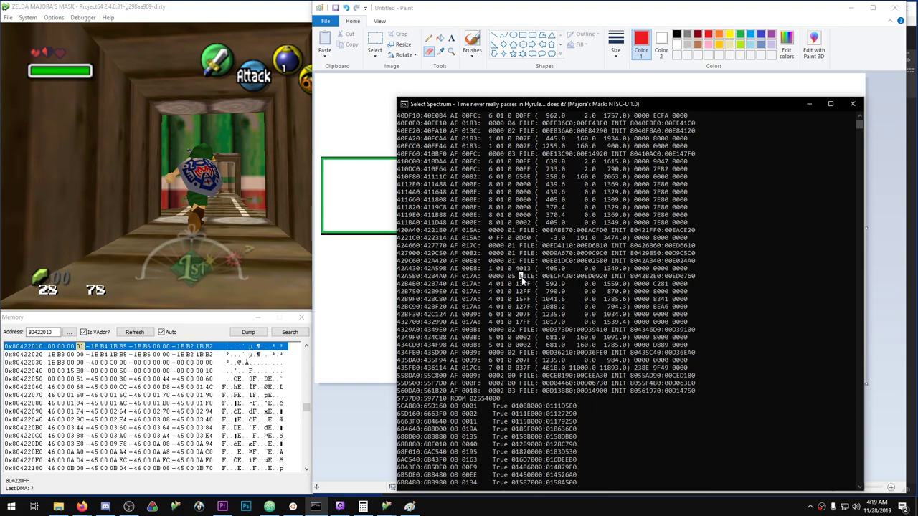